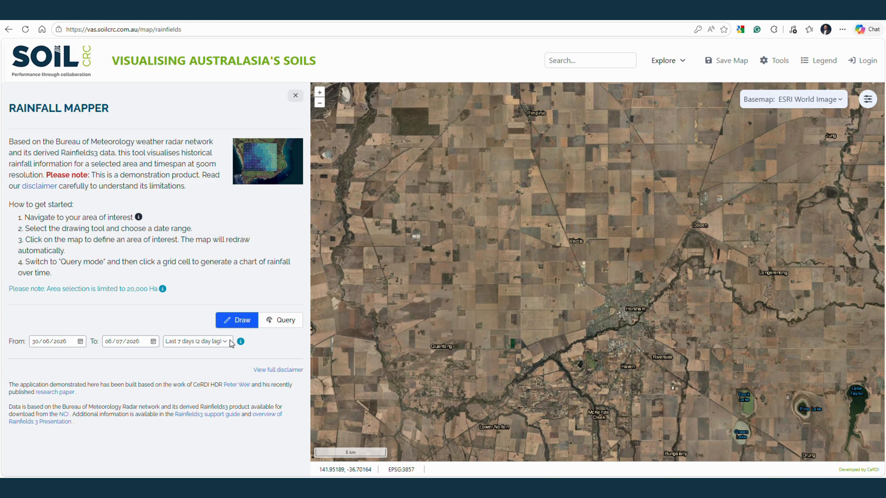
With the Last 7 days (2 day lag) date range, try to draw one large area of interest covering Horsham and its surroundings
click(202, 341)
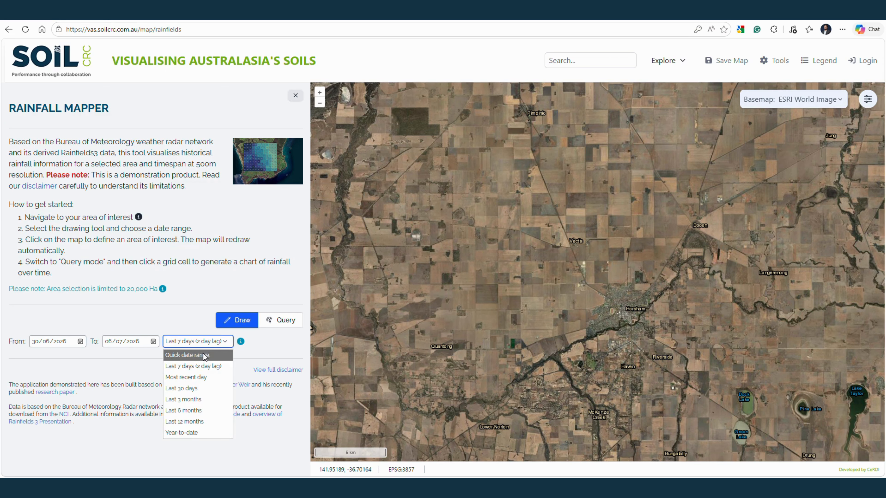
click(201, 368)
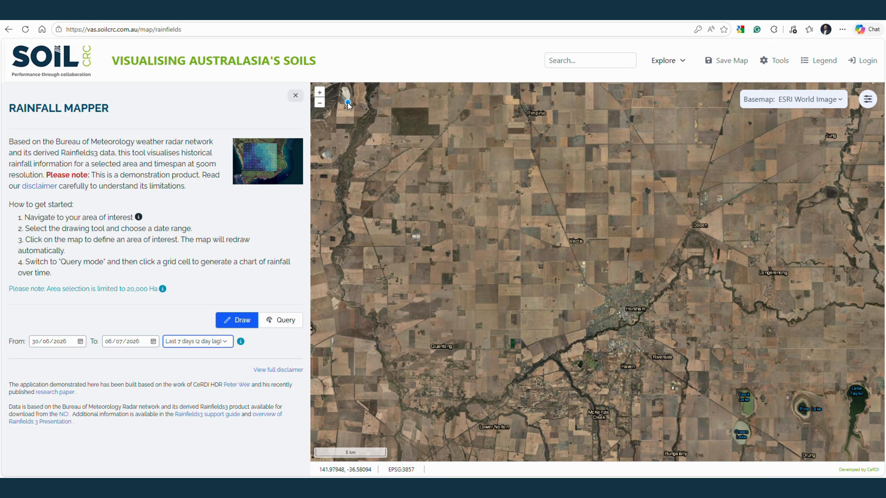
click(342, 98)
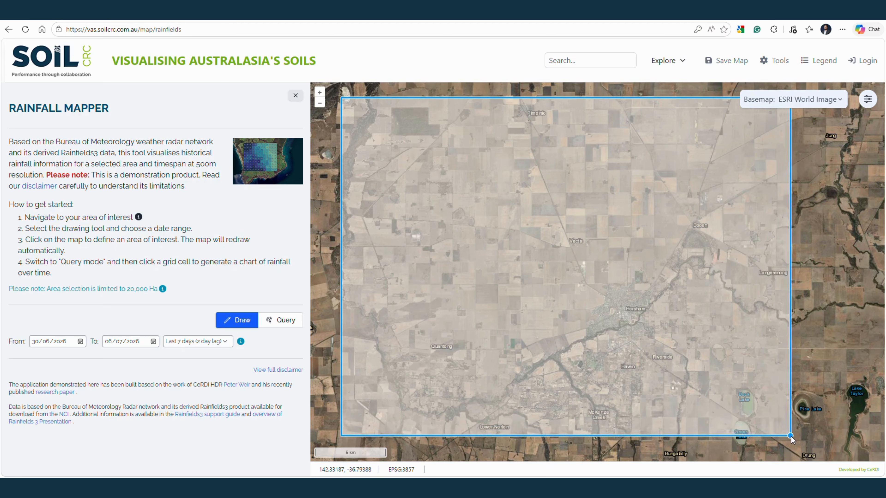
click(791, 436)
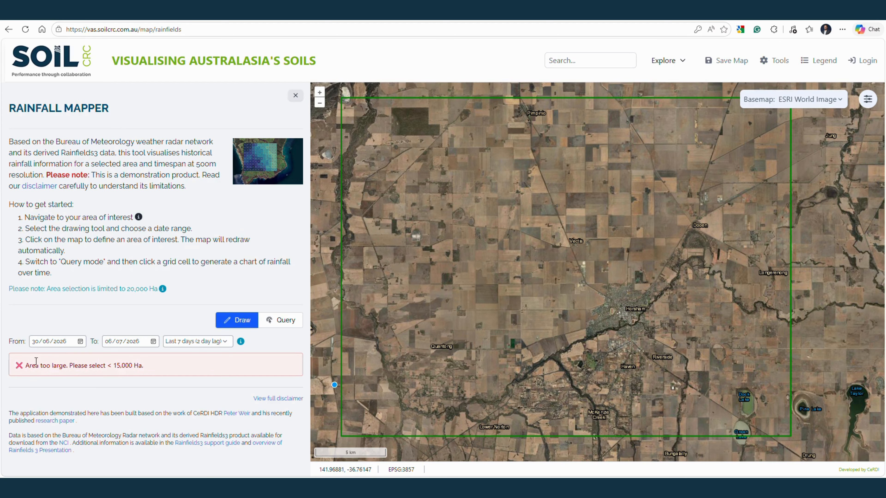
drag(24, 365, 184, 368)
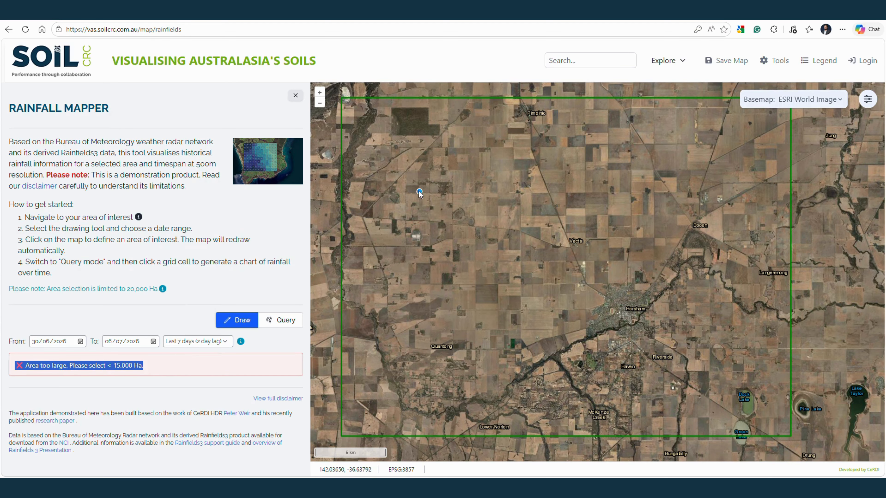
Draw a rectangular area of interest of about 5,100 Ha northwest of Horsham to map its rainfall
drag(415, 187, 526, 279)
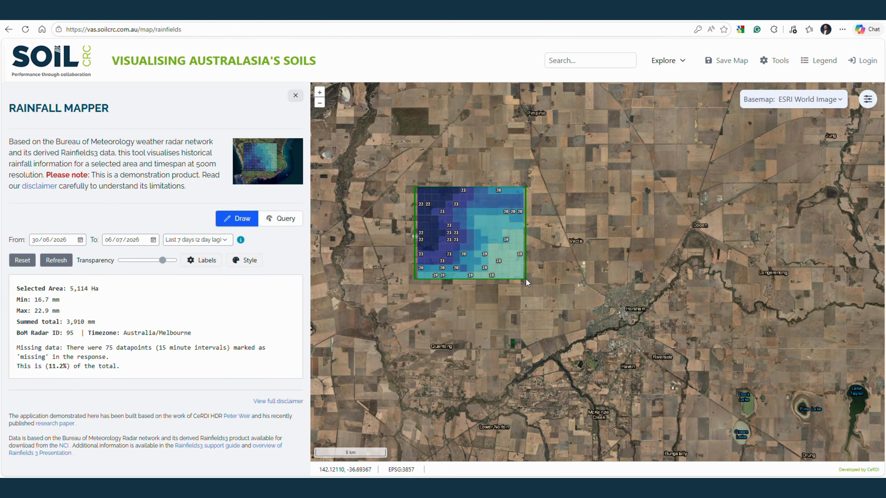
scroll(486, 234, up, 1)
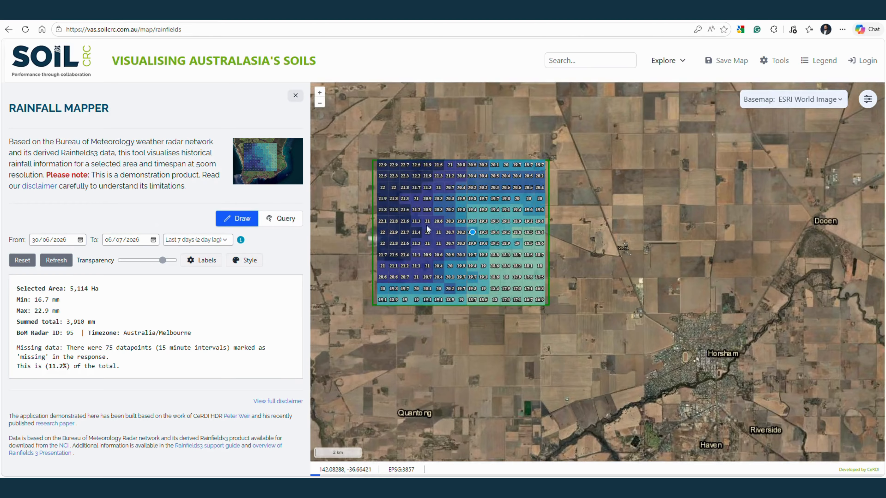
scroll(337, 183, up, 1)
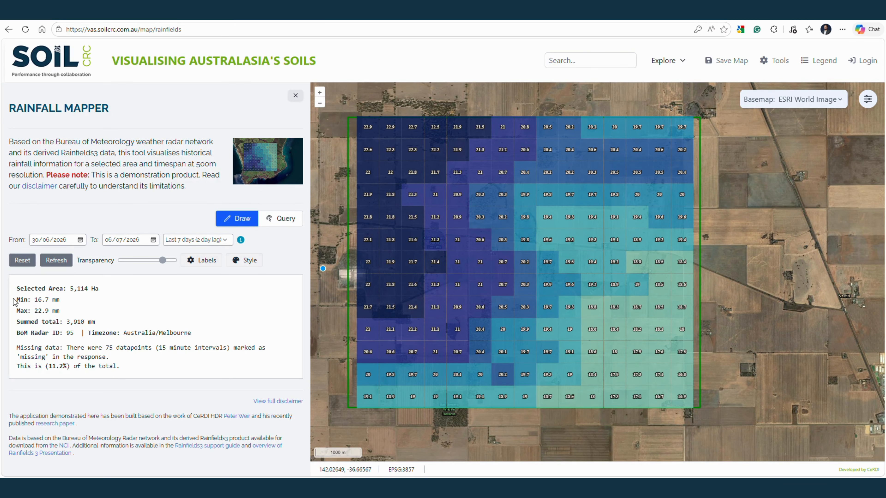
Examine the minimum, maximum, summed total and BoM Radar ID in the rainfall summary for the selected area
drag(14, 300, 68, 301)
drag(16, 311, 69, 309)
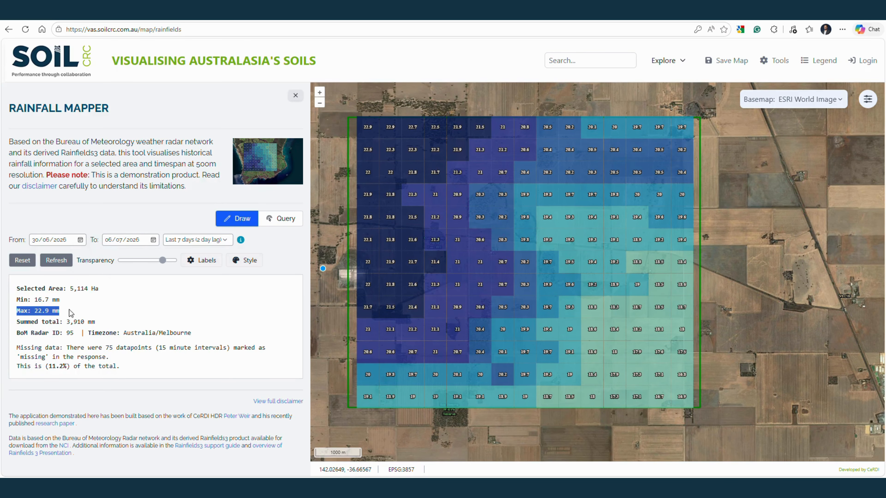
drag(16, 322, 104, 322)
click(25, 334)
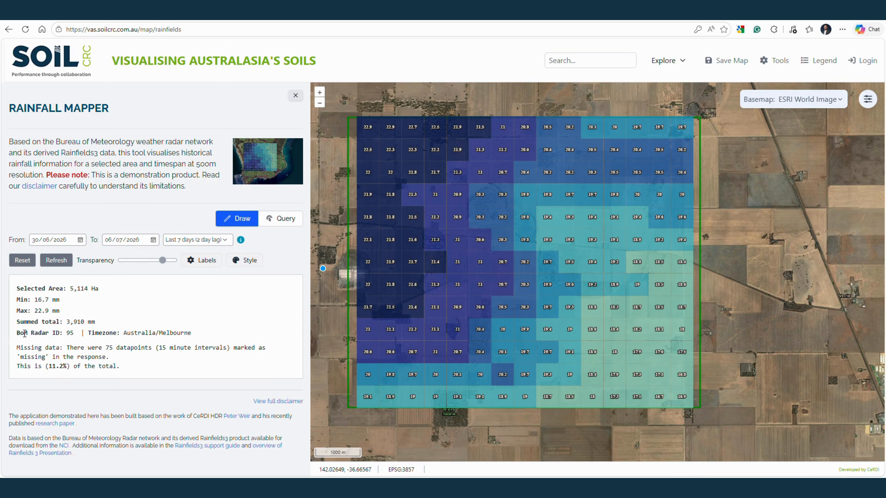
drag(16, 334, 74, 332)
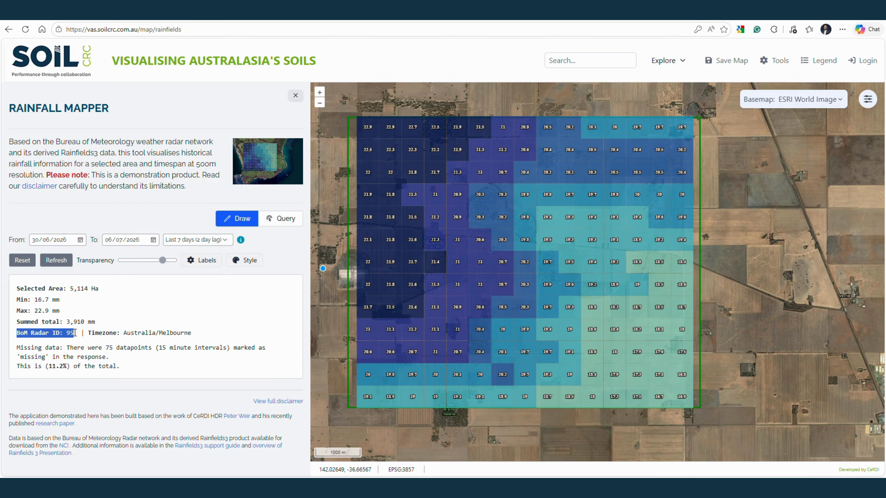
click(74, 336)
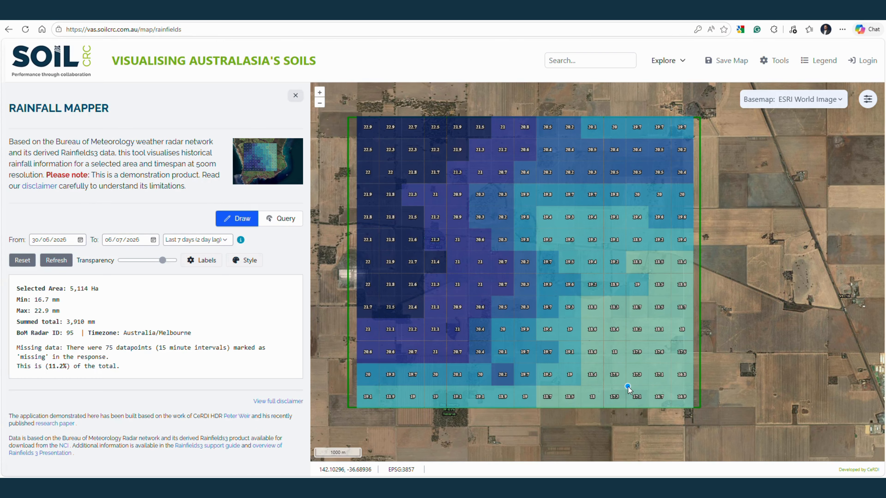
Adjust the rainfall layer's transparency slightly, then compare the label display options and leave labels on Default (based on zoom)
mouse_move(162, 260)
mouse_down()
mouse_move(128, 260)
mouse_move(166, 261)
mouse_up()
click(196, 261)
click(206, 315)
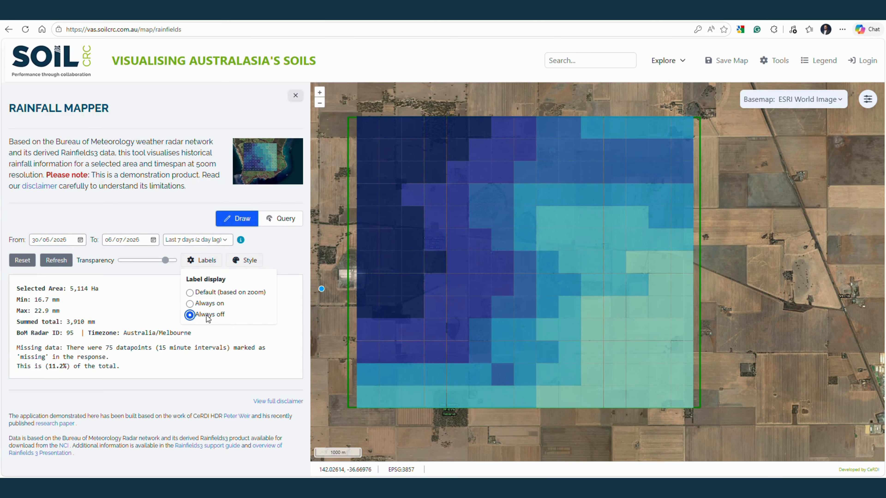
click(207, 305)
click(206, 295)
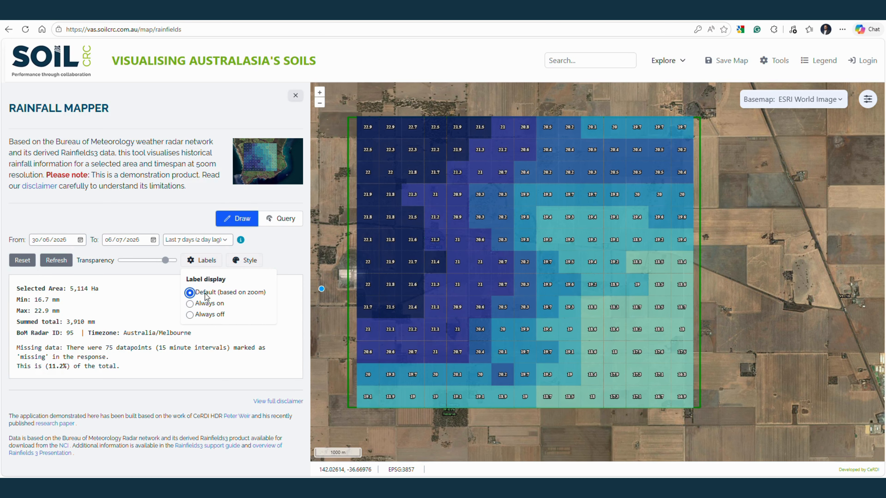
click(208, 306)
click(209, 295)
click(274, 251)
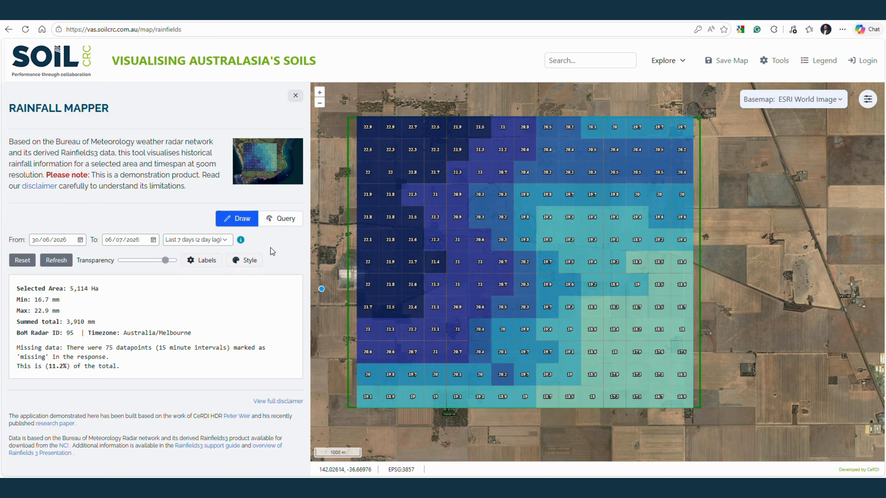
Set the rainfall layer's classification type to Equal interval
click(240, 268)
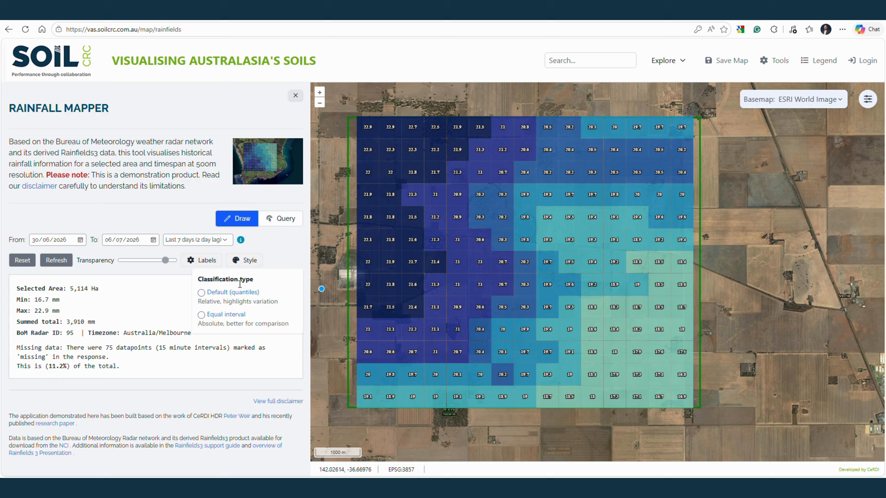
click(238, 295)
click(237, 316)
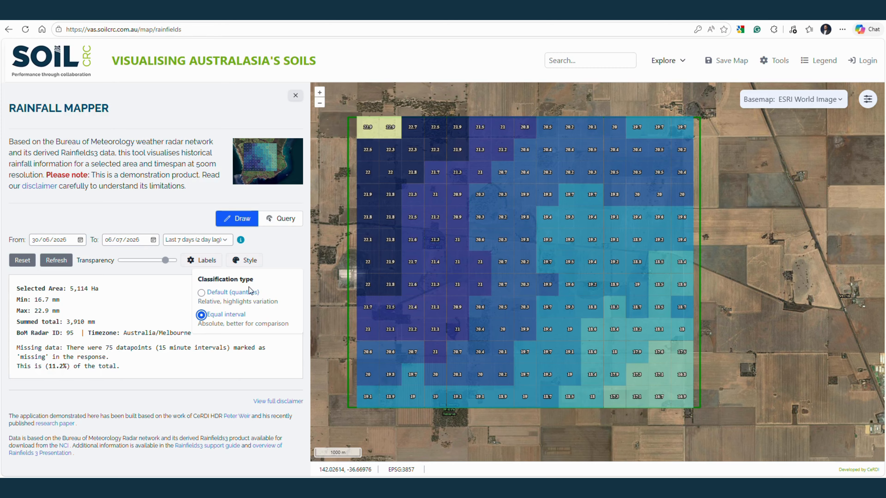
Change the quick date range to Year-to-date and refresh the rainfall data
click(210, 240)
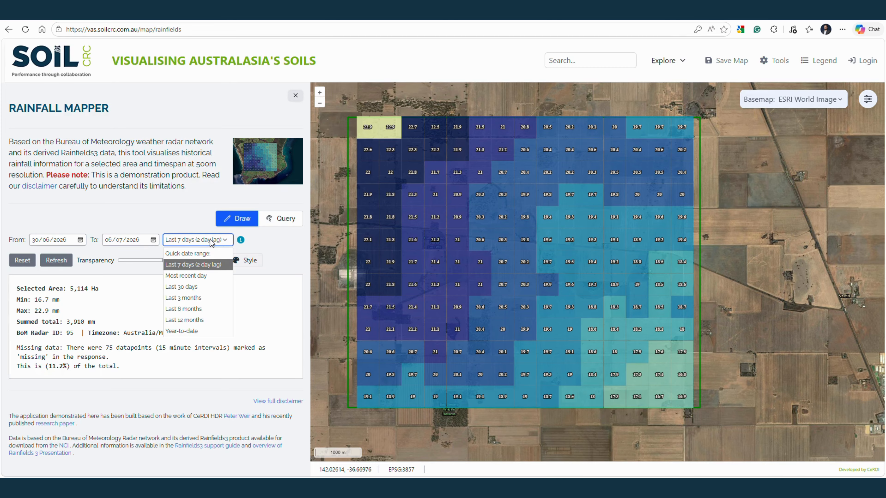
click(182, 331)
click(56, 260)
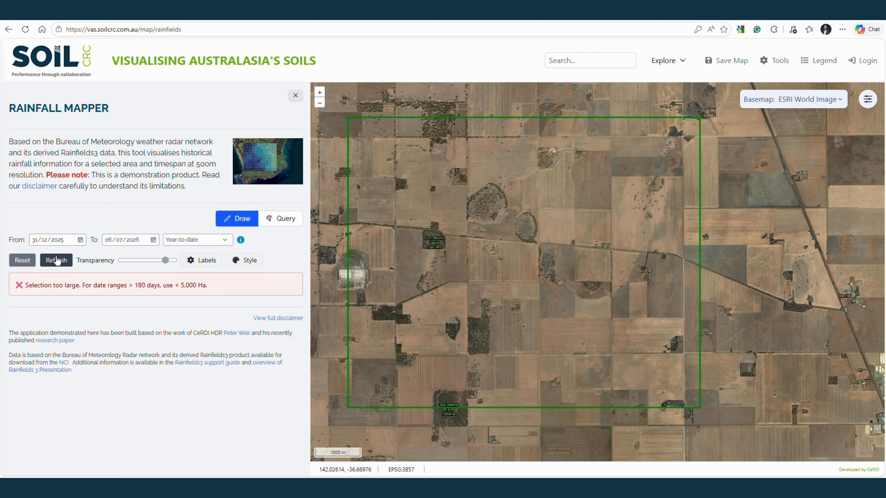
Draw a smaller area of interest of about 371 Ha inside the previous rectangle and centre the rainfall grid in close view
click(478, 171)
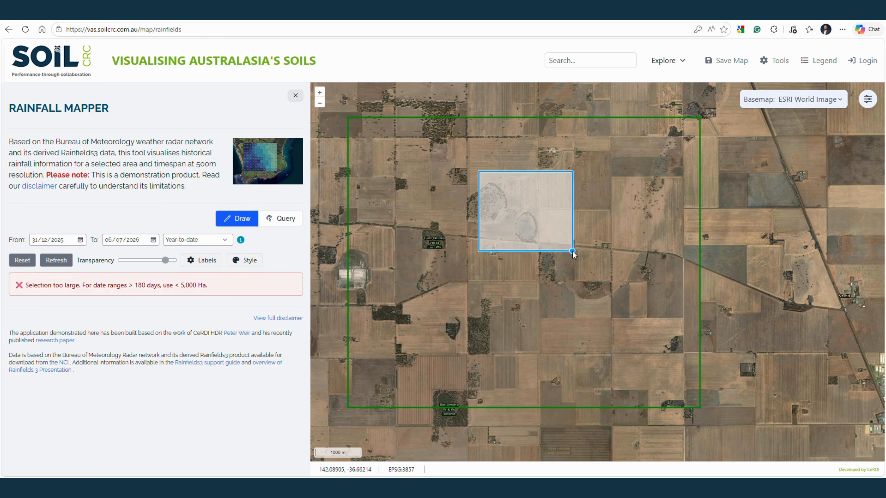
click(572, 250)
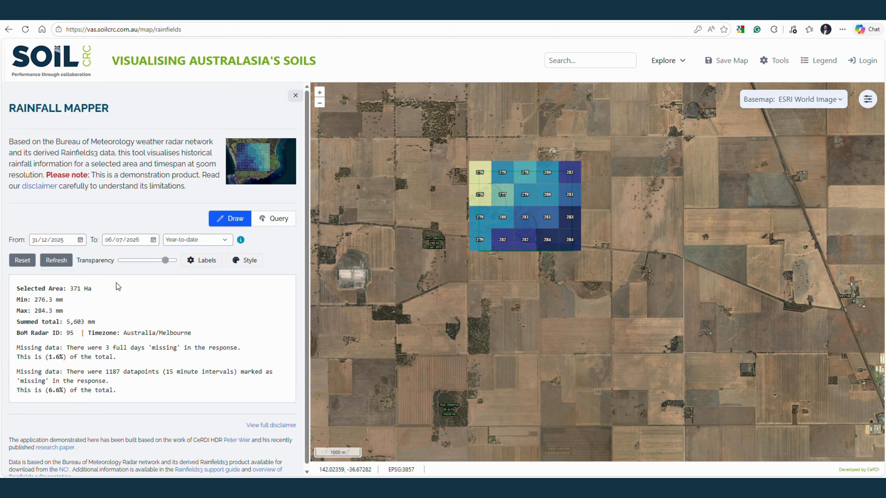
scroll(558, 205, up, 1)
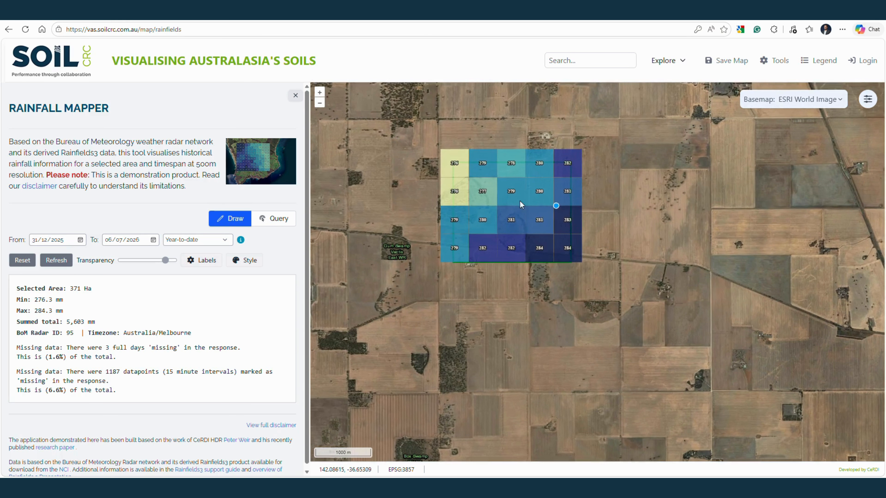
scroll(486, 198, up, 2)
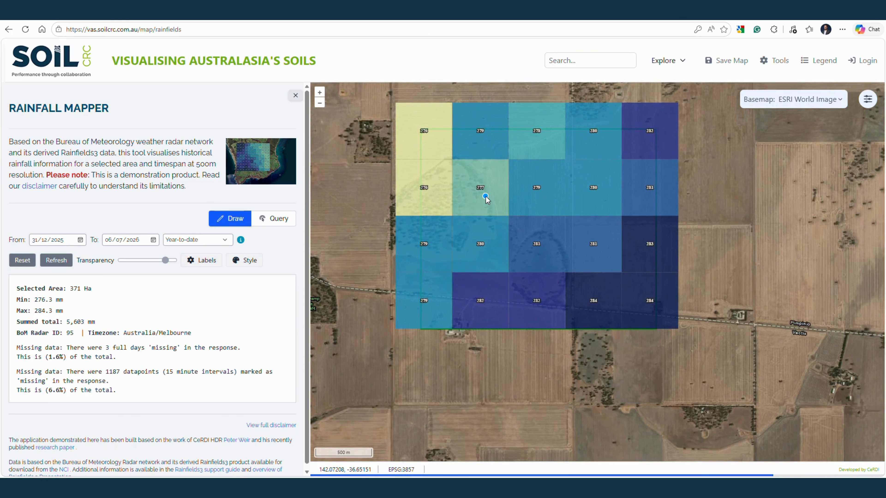
drag(486, 197, 483, 246)
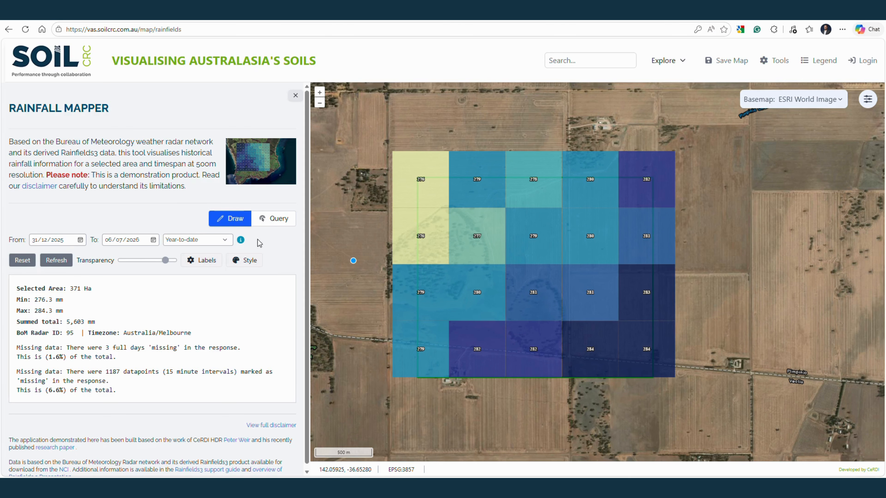
Query the grid cell on the western edge in the second row from the north and review its daily rainfall chart
click(277, 220)
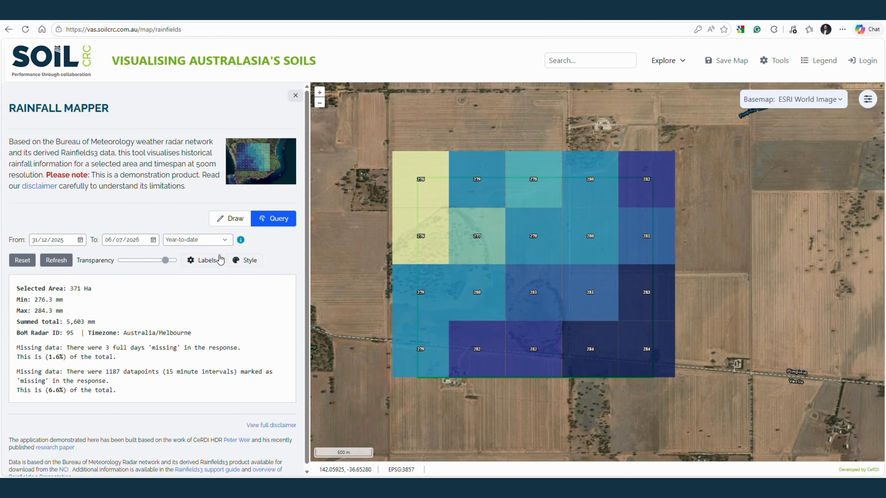
click(420, 233)
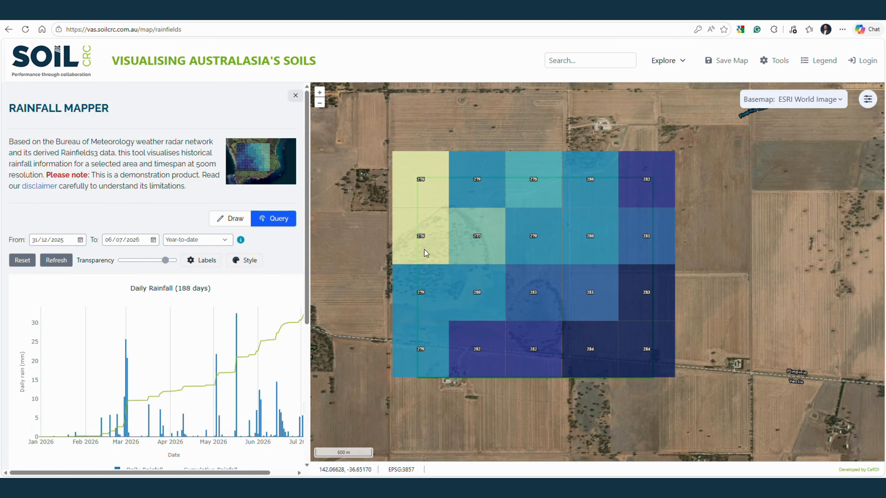
scroll(88, 317, down, 3)
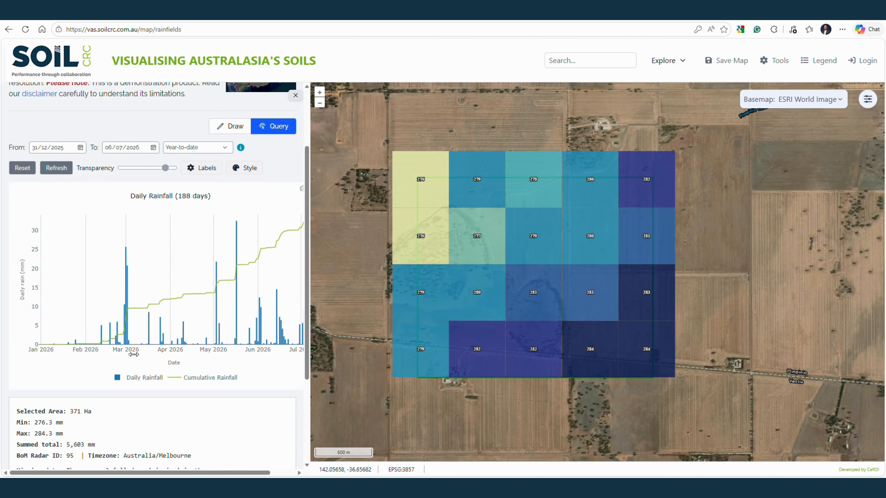
mouse_move(122, 476)
mouse_down()
mouse_move(169, 476)
mouse_move(126, 475)
mouse_up()
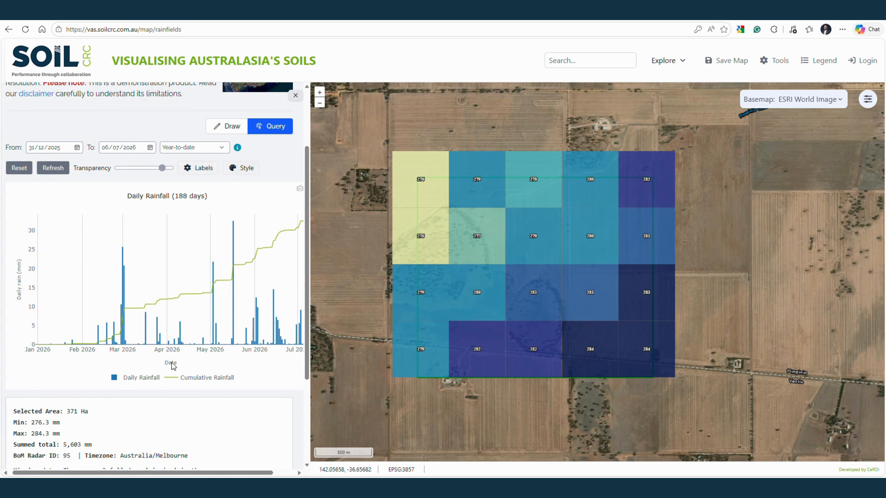
scroll(174, 366, down, 4)
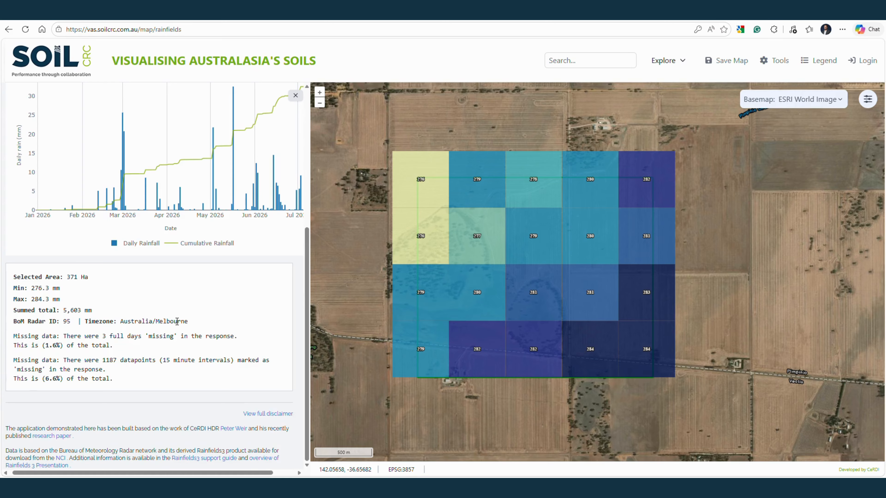
scroll(189, 273, up, 3)
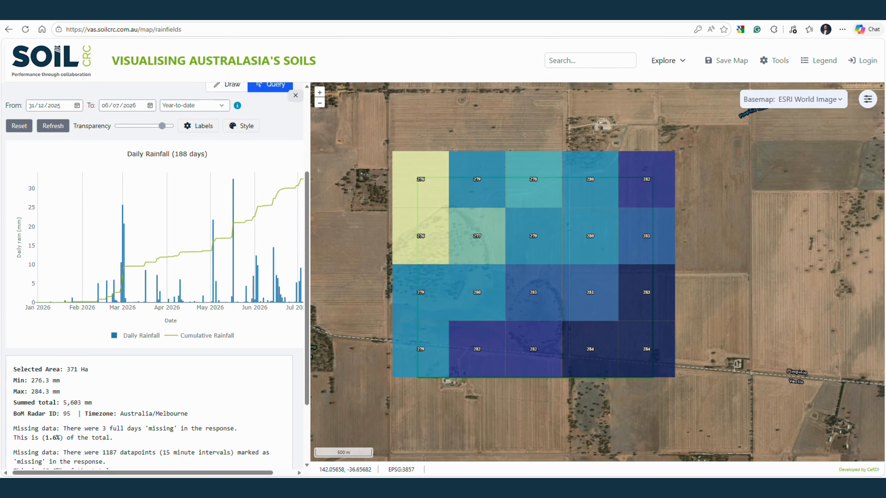
Download the daily rainfall plot as a PNG
drag(181, 473, 206, 474)
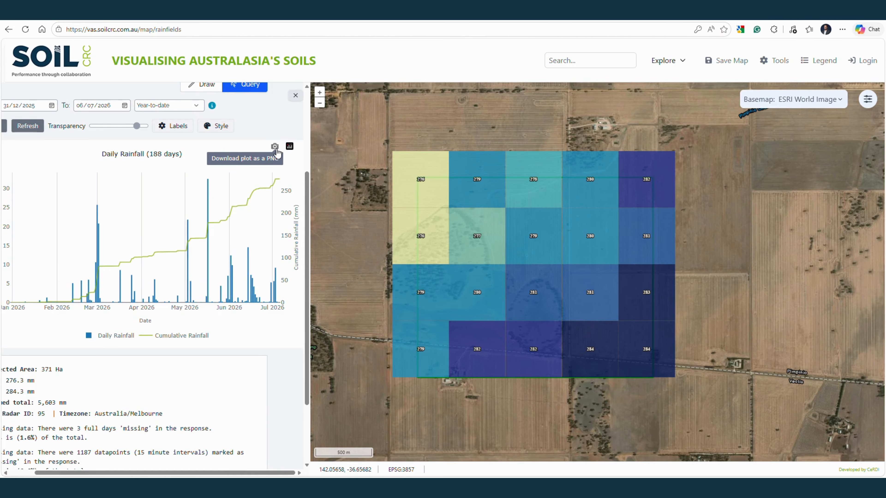
click(276, 150)
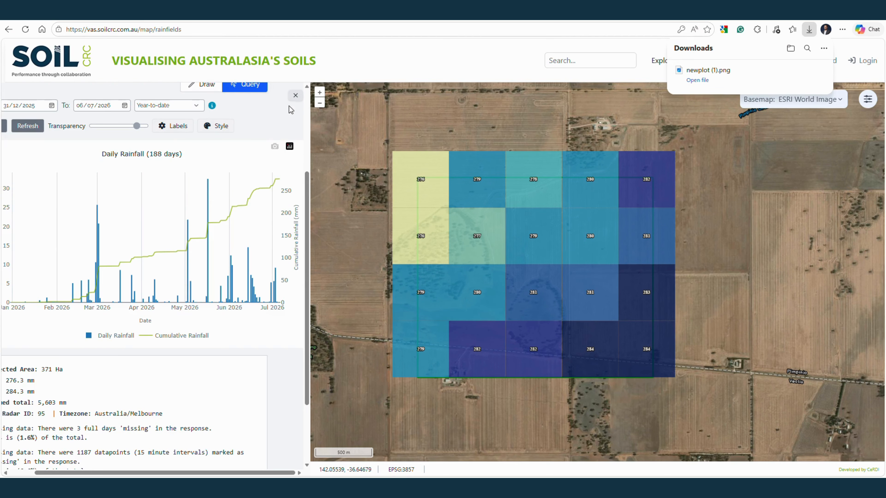
Return to Draw mode, refresh the rainfall data and zoom the browser page out one level
click(205, 86)
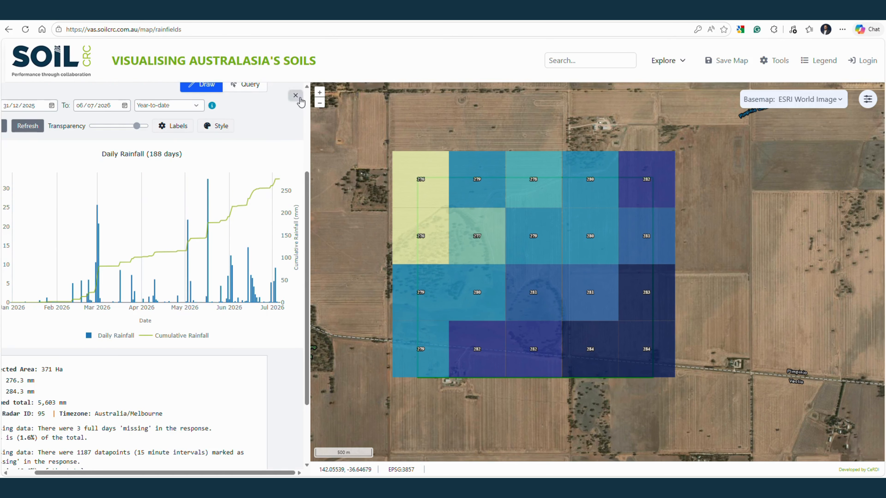
click(27, 126)
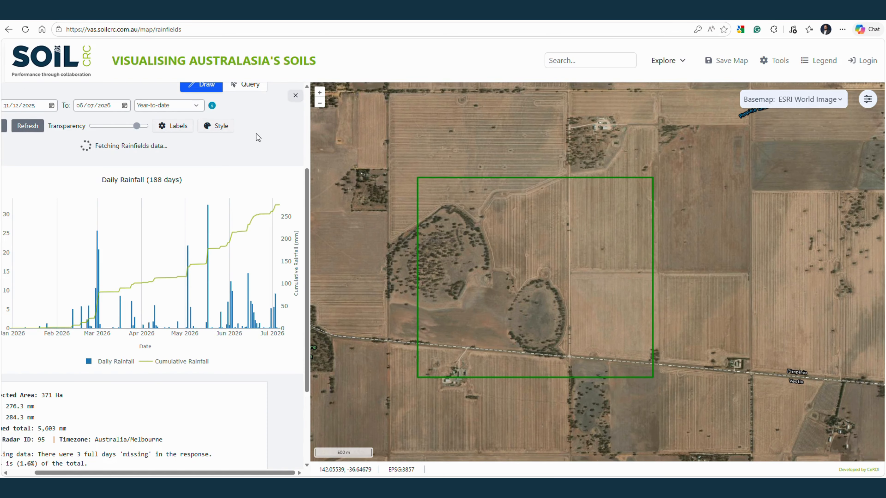
key(ctrl+minus)
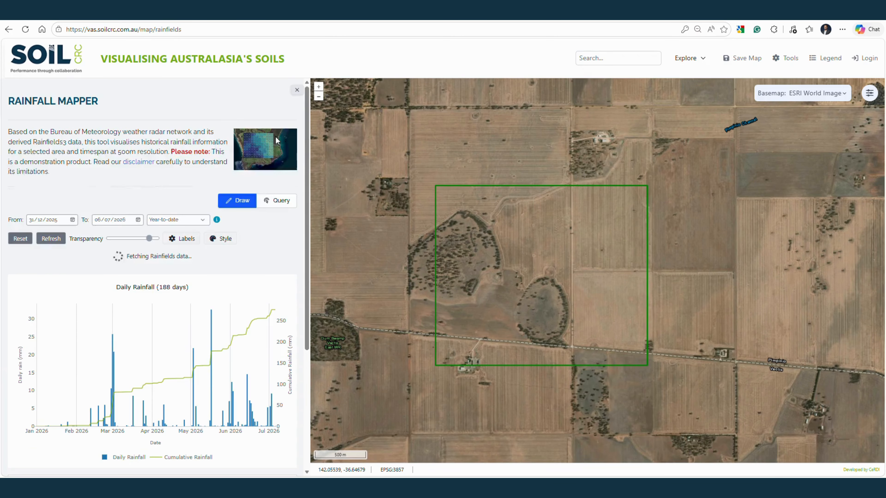
Refresh the Year-to-date rainfall data again and collapse the Rainfall Mapper side panel to show the map at full width
click(295, 91)
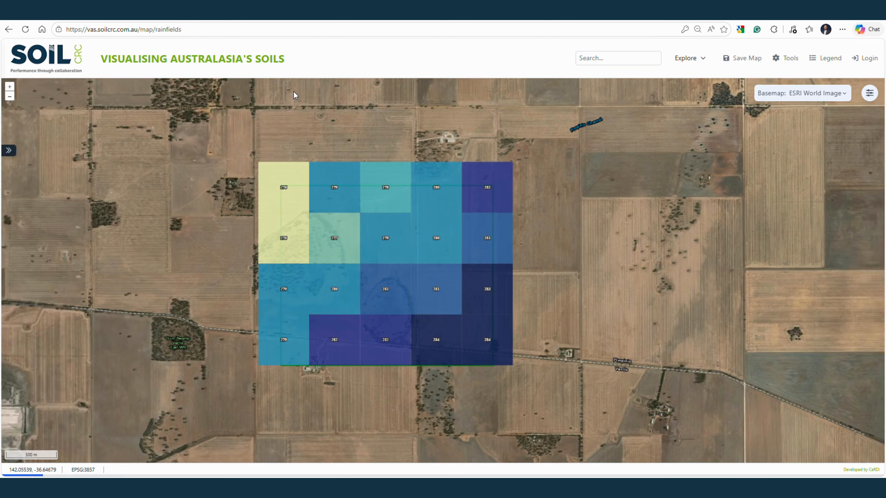
click(10, 151)
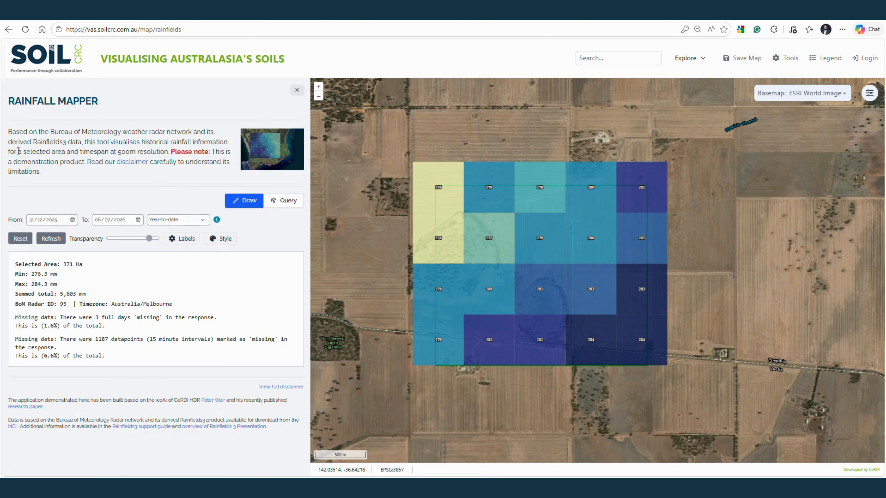
click(52, 239)
click(297, 91)
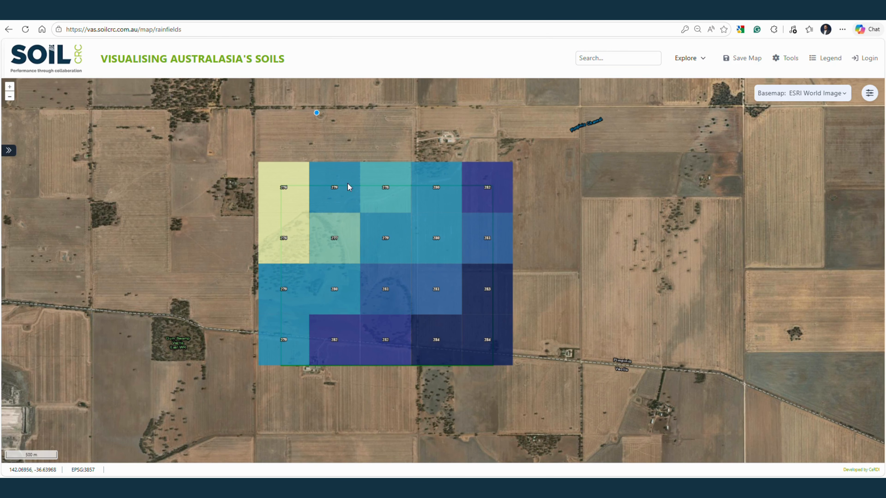